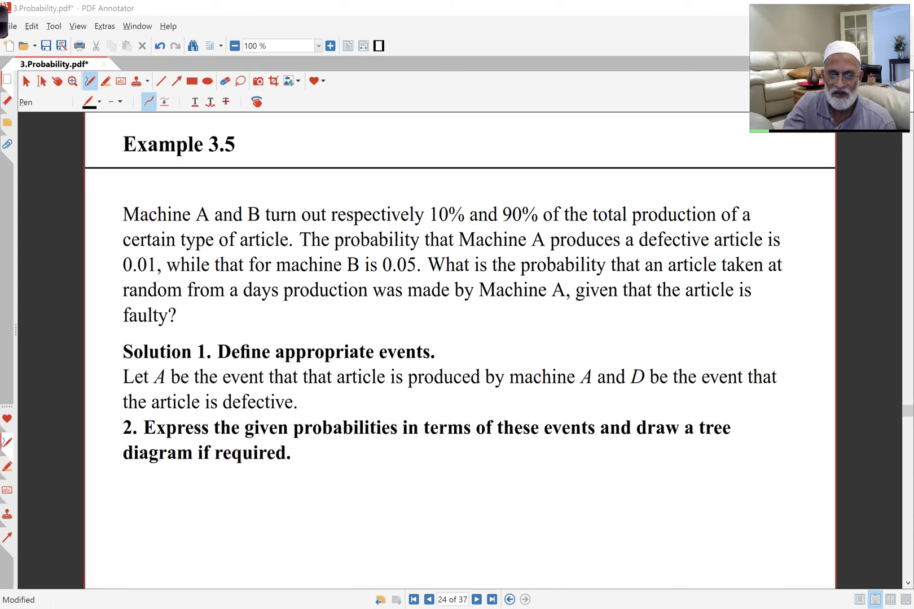
- Underline 'made by Machine A, given that the article is' and the letters A, then handwrite P(A) =
drag(407, 307, 769, 302)
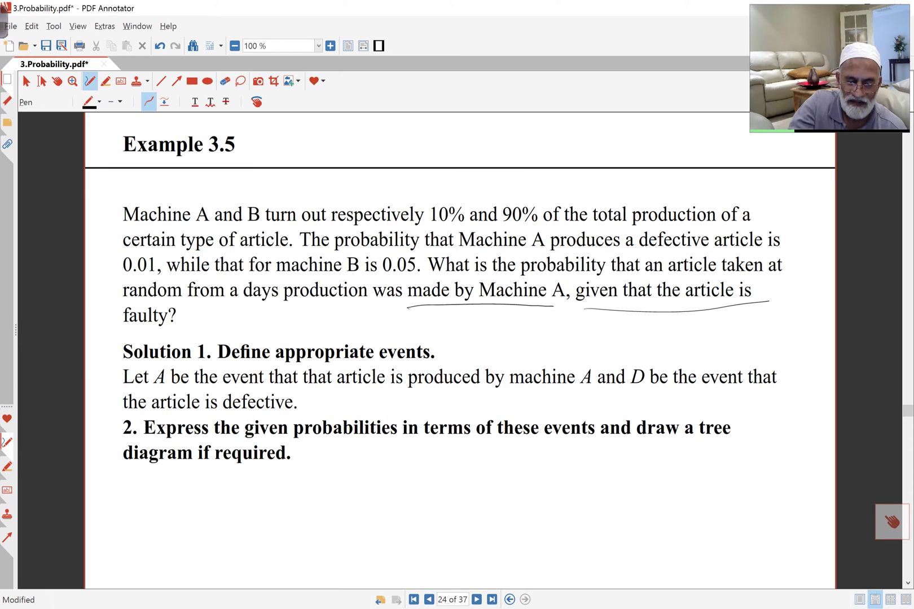
drag(161, 389, 168, 390)
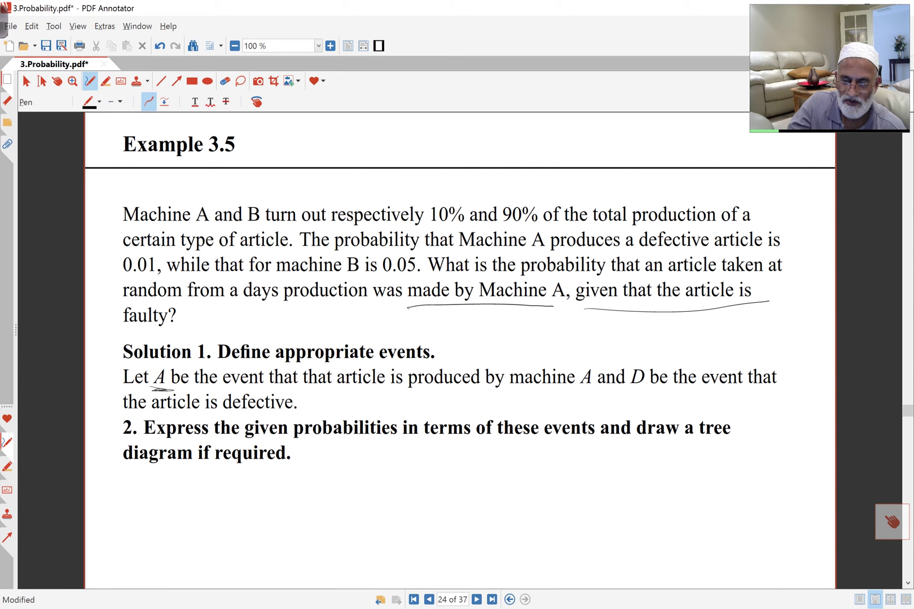
drag(592, 389, 644, 396)
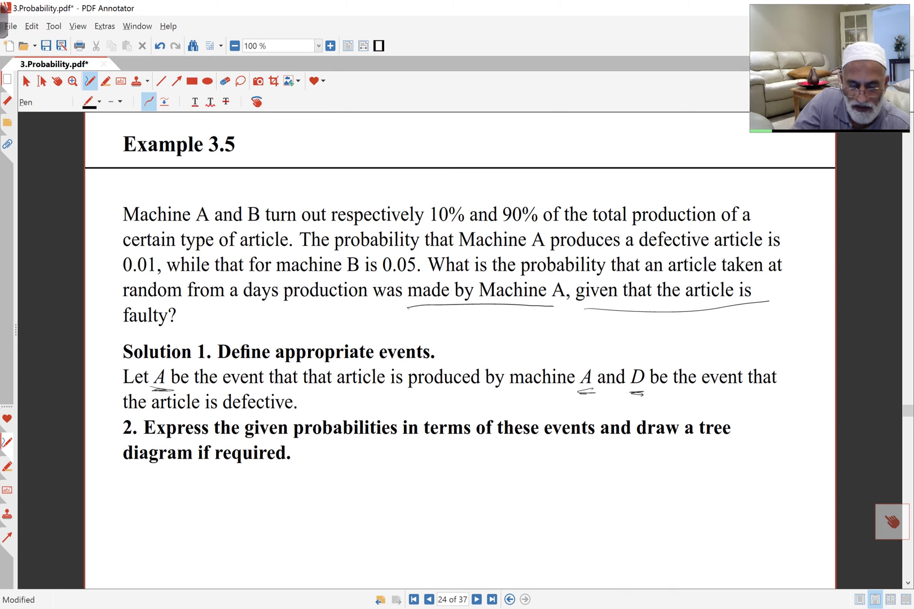
mouse_move(152, 479)
mouse_down()
mouse_move(183, 496)
mouse_move(192, 481)
mouse_move(200, 494)
mouse_move(199, 474)
mouse_move(201, 494)
mouse_move(177, 476)
mouse_move(175, 498)
mouse_move(231, 490)
mouse_up()
drag(220, 498, 234, 498)
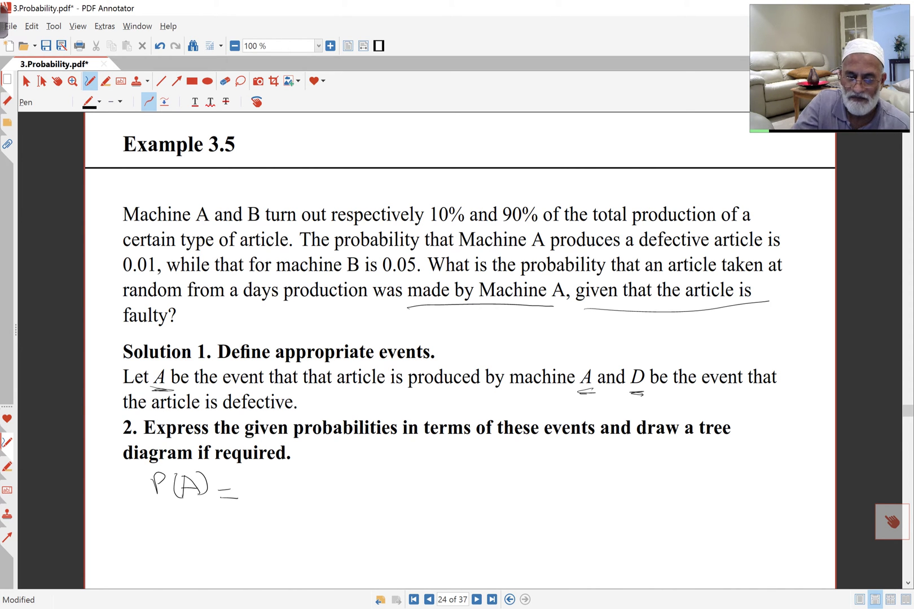
- Handwrite 0.1 after P(A) =, then P(Ā) = 0.9 on the same line
mouse_move(263, 484)
mouse_down()
mouse_move(302, 478)
mouse_move(325, 506)
mouse_up()
drag(366, 473, 379, 486)
mouse_move(393, 478)
mouse_down()
mouse_move(408, 492)
mouse_move(400, 473)
mouse_move(418, 490)
mouse_move(387, 482)
mouse_move(387, 496)
mouse_move(444, 480)
mouse_up()
drag(432, 489, 480, 477)
mouse_move(482, 488)
mouse_down()
mouse_move(517, 474)
mouse_move(521, 495)
mouse_up()
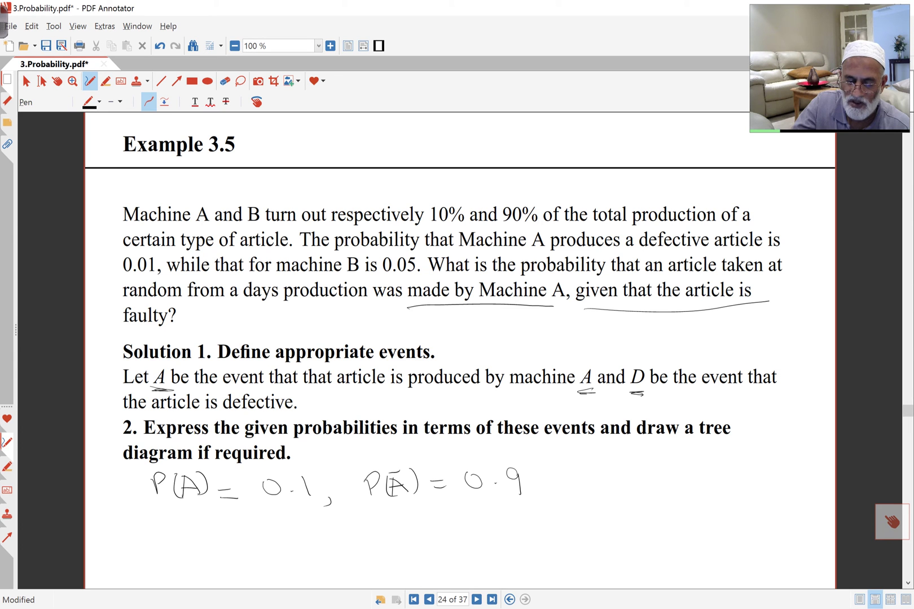
- Underline 'Machine A' in the problem, undo a stray mark under 0.01, and handwrite P(D|A) below
mouse_move(166, 533)
mouse_down()
mouse_move(175, 554)
mouse_move(173, 540)
mouse_up()
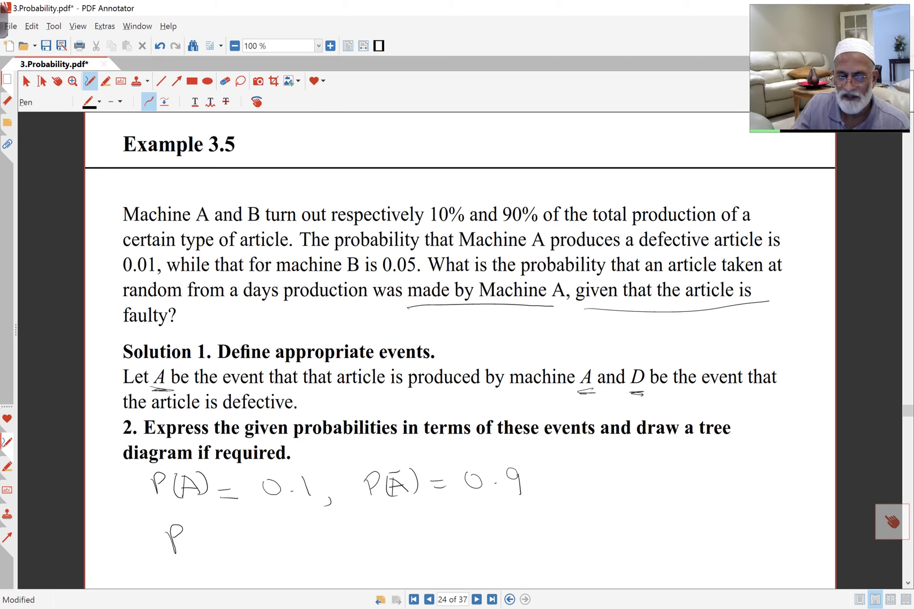
drag(468, 253, 559, 258)
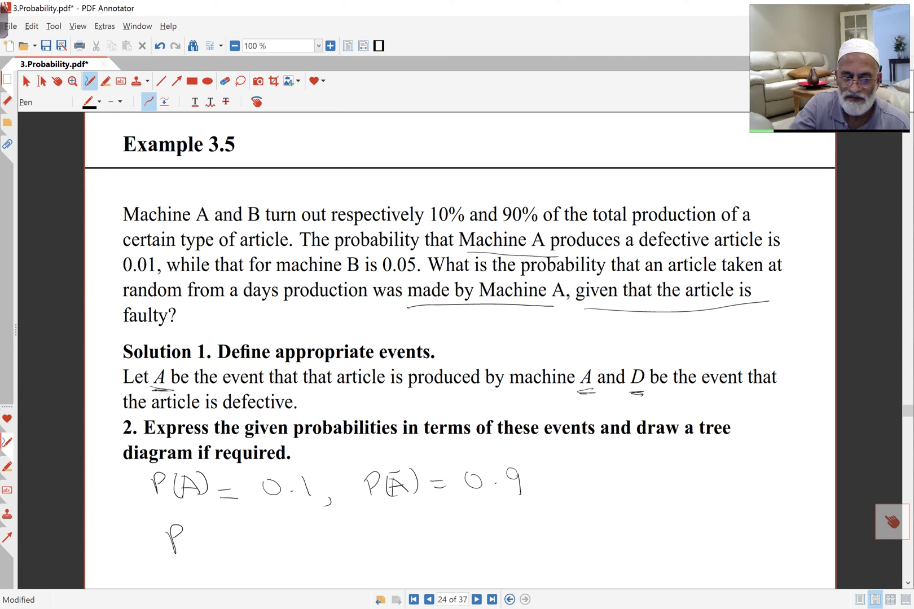
drag(133, 273, 153, 277)
key(ctrl+z)
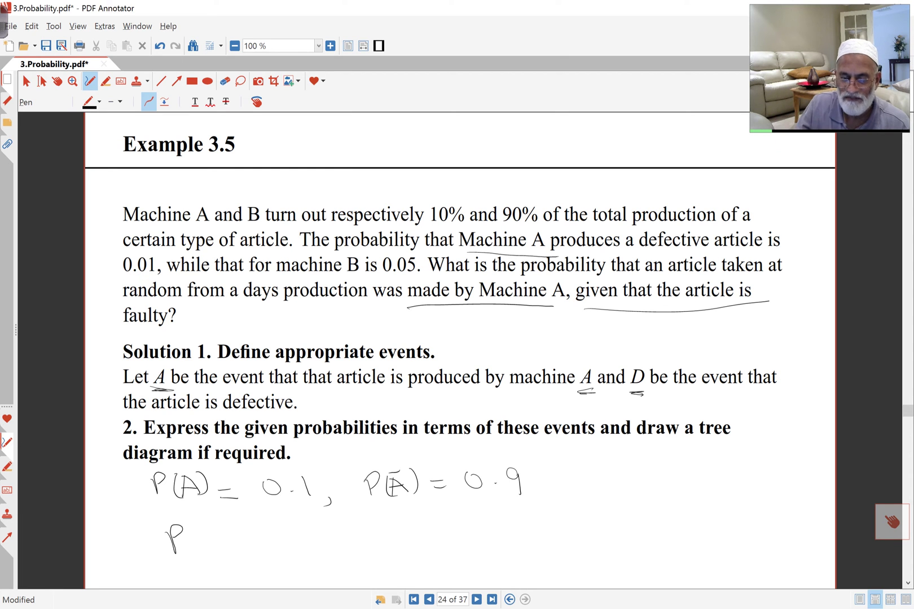
mouse_move(198, 527)
mouse_down()
mouse_move(202, 551)
mouse_move(236, 557)
mouse_up()
drag(194, 519, 206, 558)
mouse_move(254, 532)
mouse_down()
mouse_move(268, 551)
mouse_move(254, 527)
mouse_move(284, 559)
mouse_move(297, 544)
mouse_move(377, 549)
mouse_move(378, 540)
mouse_move(406, 565)
mouse_up()
- Handwrite P(D|Ā) = after 0.01, erasing a mistaken bar over the D
mouse_move(451, 526)
mouse_down()
mouse_move(455, 547)
mouse_move(456, 539)
mouse_up()
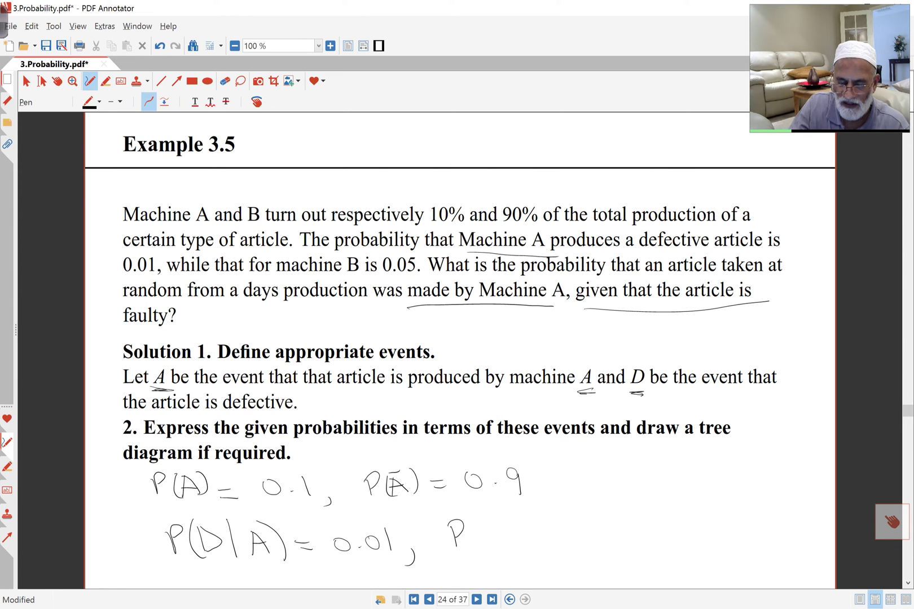
mouse_move(482, 527)
mouse_down()
mouse_move(505, 532)
mouse_move(495, 540)
mouse_move(487, 520)
mouse_move(521, 516)
mouse_move(530, 549)
mouse_up()
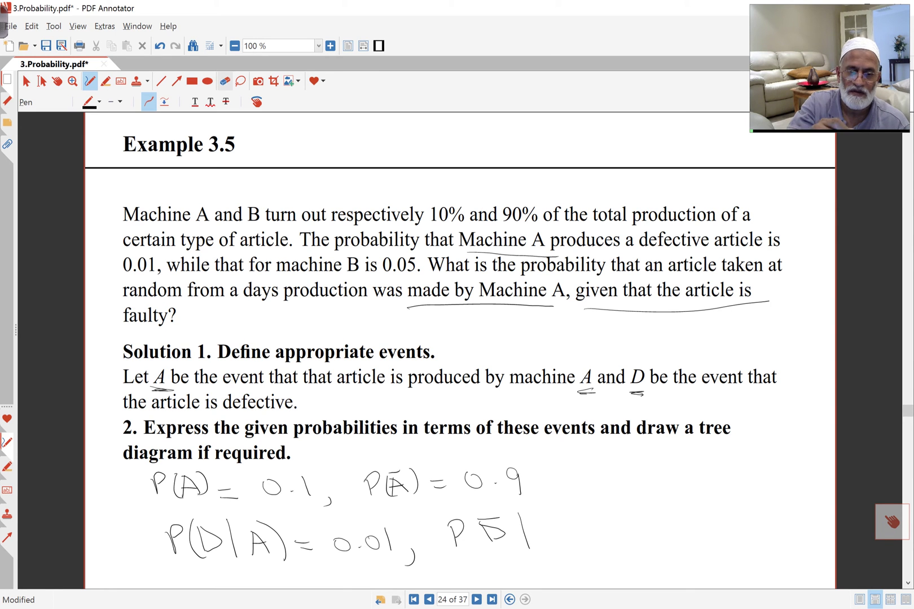
click(225, 80)
click(488, 519)
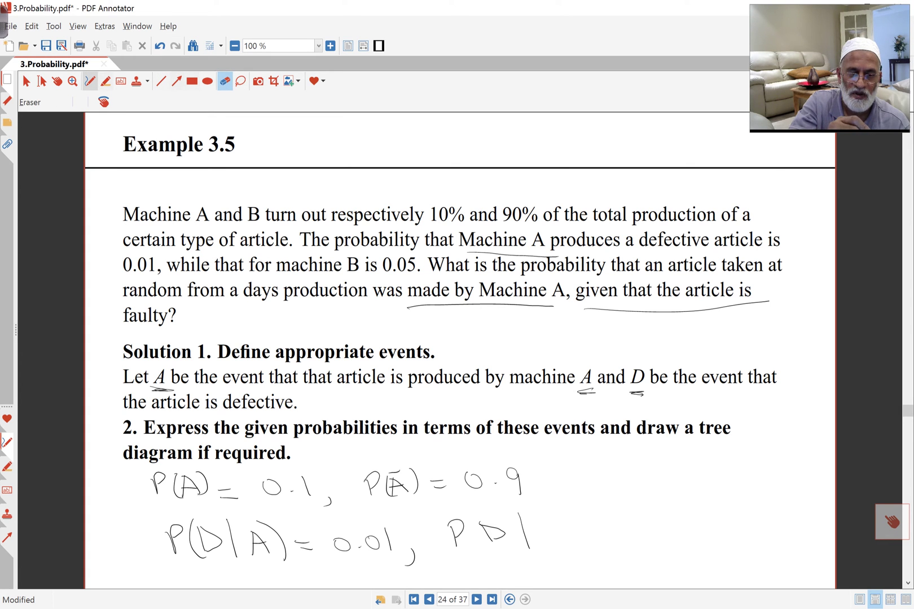
click(90, 81)
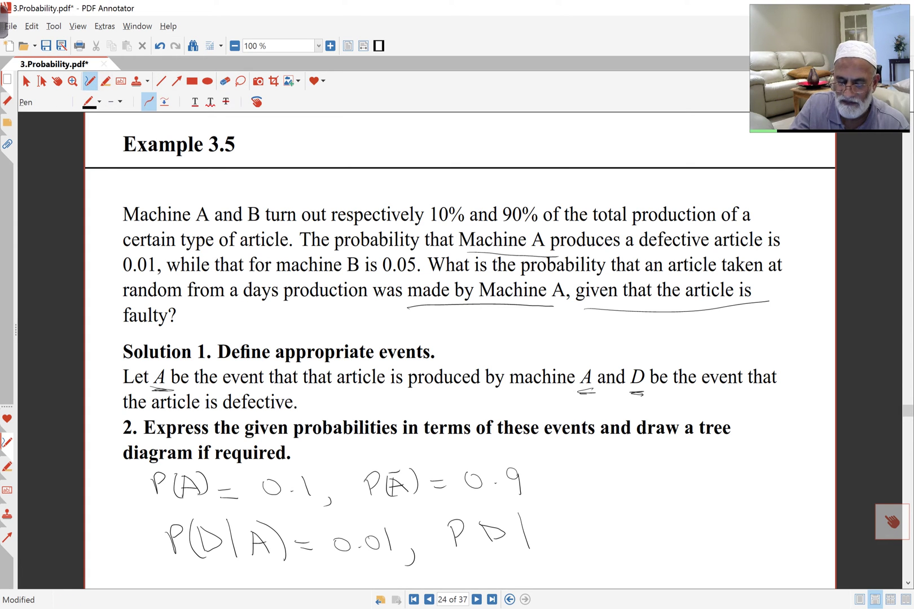
mouse_move(546, 525)
mouse_down()
mouse_move(545, 546)
mouse_move(551, 527)
mouse_move(566, 544)
mouse_move(544, 517)
mouse_move(553, 516)
mouse_move(571, 550)
mouse_up()
drag(477, 520, 480, 547)
mouse_move(590, 528)
mouse_down()
mouse_move(603, 534)
mouse_move(633, 518)
mouse_move(680, 515)
mouse_move(679, 523)
mouse_up()
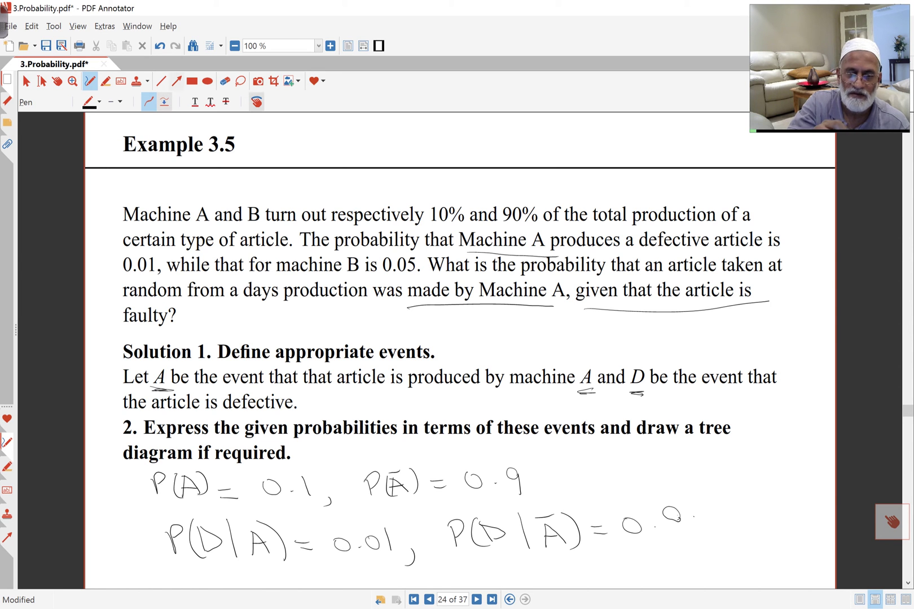
- Erase the mistaken 9 and write 0.05 as the value of P(D|Ā)
click(224, 81)
click(672, 514)
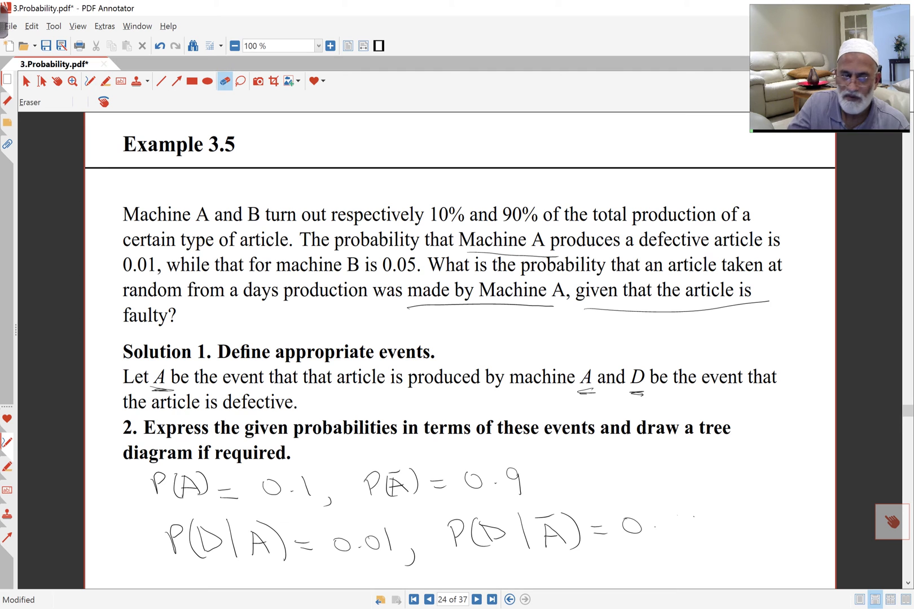
click(89, 80)
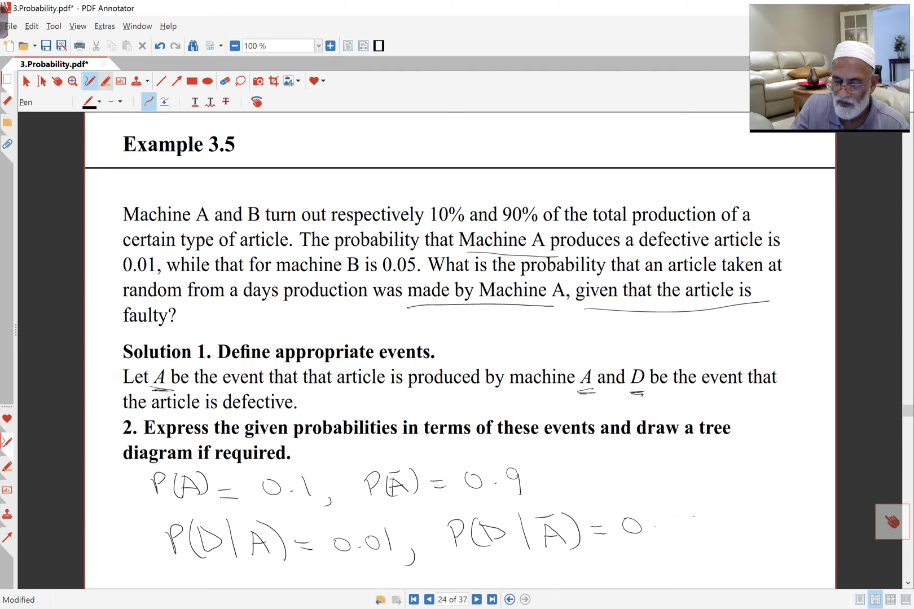
mouse_move(680, 522)
mouse_down()
mouse_move(699, 521)
mouse_move(714, 537)
mouse_move(700, 546)
mouse_up()
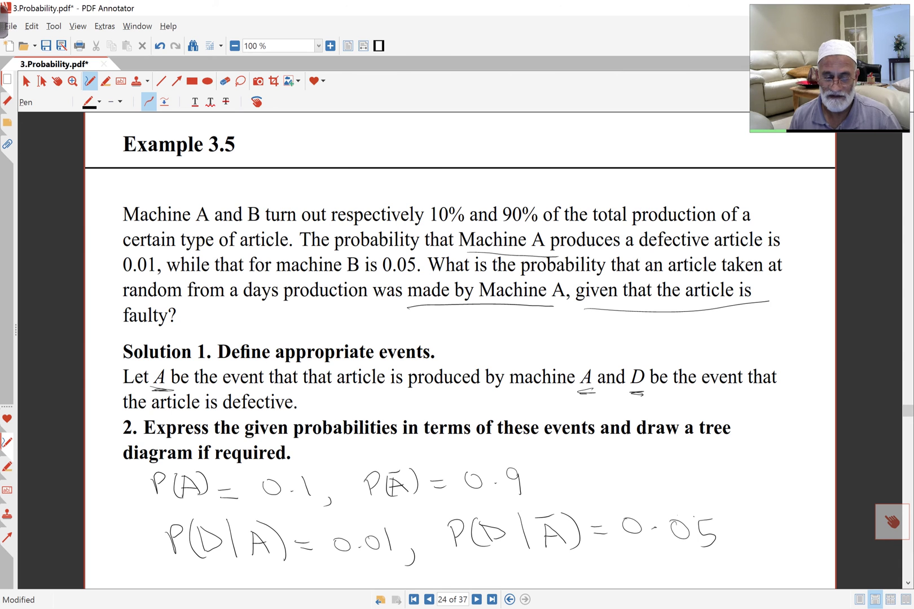
- Sketch a tree beside P(A|D) branching to A and Ā, each splitting into D and D̄
scroll(459, 344, down, 5)
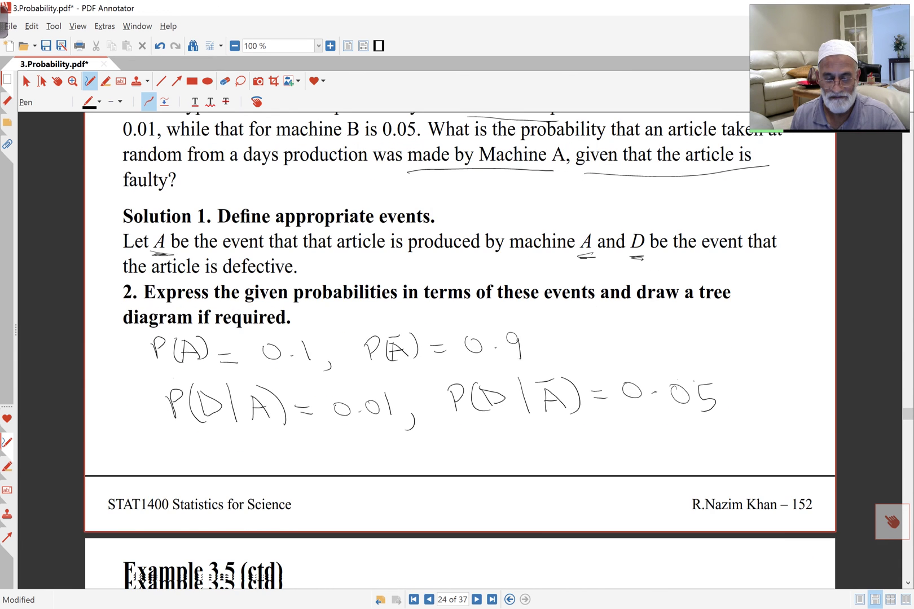
scroll(460, 350, down, 1)
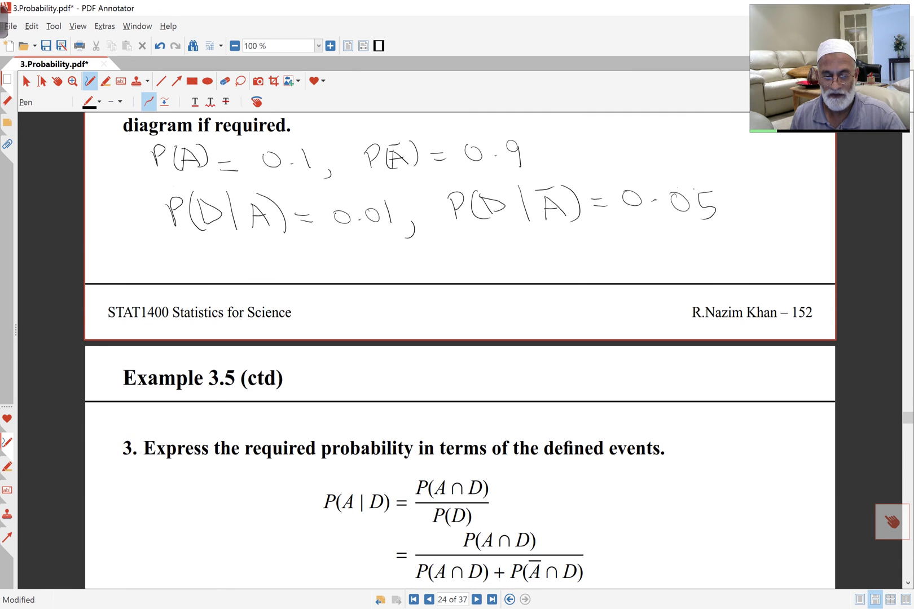
scroll(460, 350, up, 2)
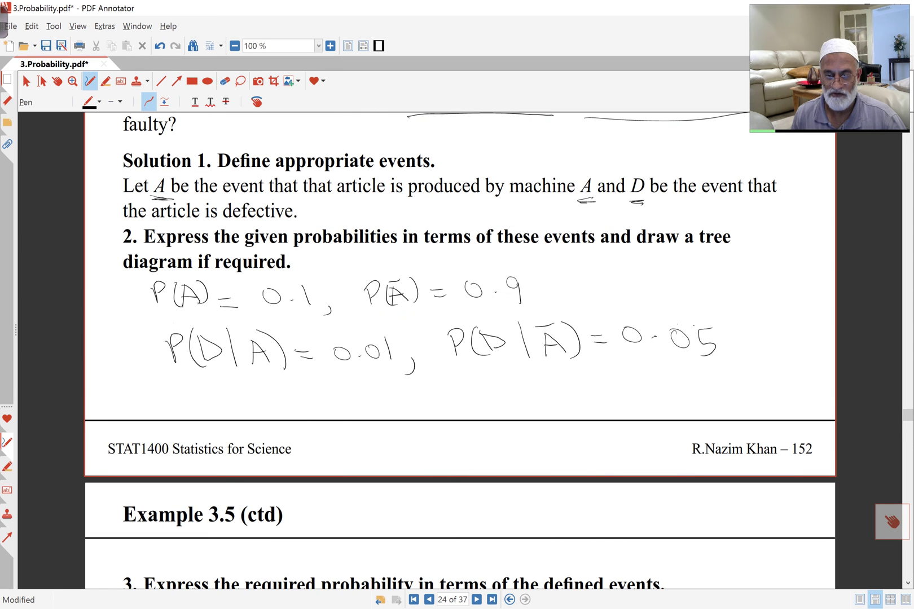
scroll(459, 350, down, 1)
scroll(460, 350, down, 1)
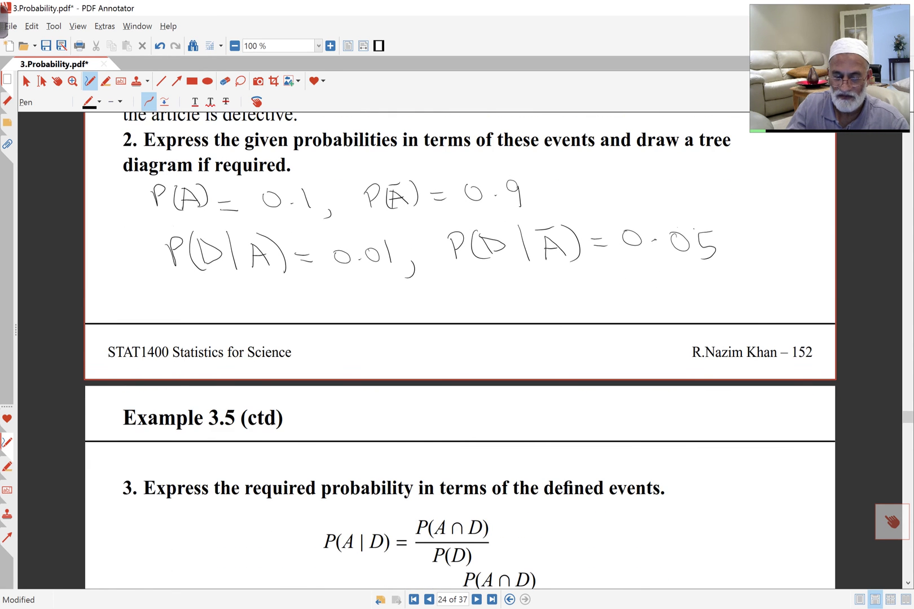
scroll(460, 350, down, 1)
scroll(460, 350, down, 1)
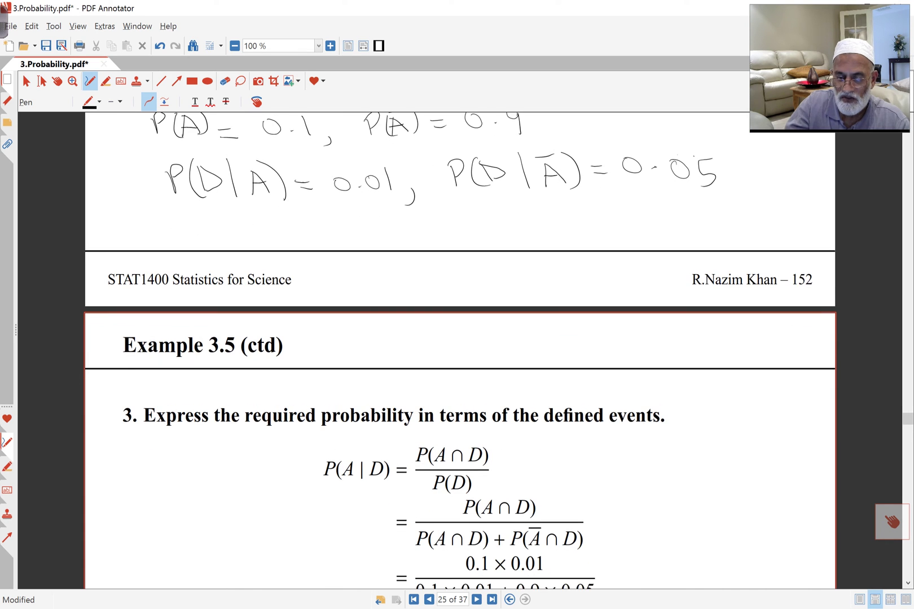
mouse_move(602, 494)
mouse_down()
mouse_move(651, 463)
mouse_move(687, 461)
mouse_move(678, 457)
mouse_up()
mouse_move(610, 492)
mouse_down()
mouse_move(688, 515)
mouse_move(684, 531)
mouse_move(702, 527)
mouse_move(694, 507)
mouse_up()
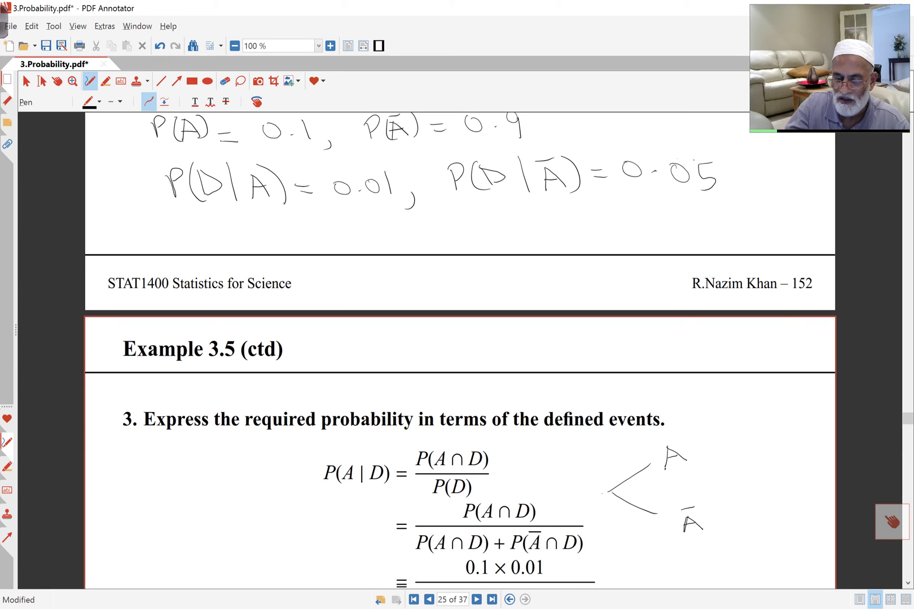
mouse_move(685, 448)
mouse_down()
mouse_move(732, 408)
mouse_move(755, 412)
mouse_move(687, 448)
mouse_move(768, 482)
mouse_move(774, 452)
mouse_up()
mouse_move(713, 520)
mouse_down()
mouse_move(767, 497)
mouse_move(783, 516)
mouse_move(729, 540)
mouse_move(787, 564)
mouse_up()
mouse_move(784, 551)
mouse_down()
mouse_move(796, 554)
mouse_move(788, 564)
mouse_move(793, 540)
mouse_up()
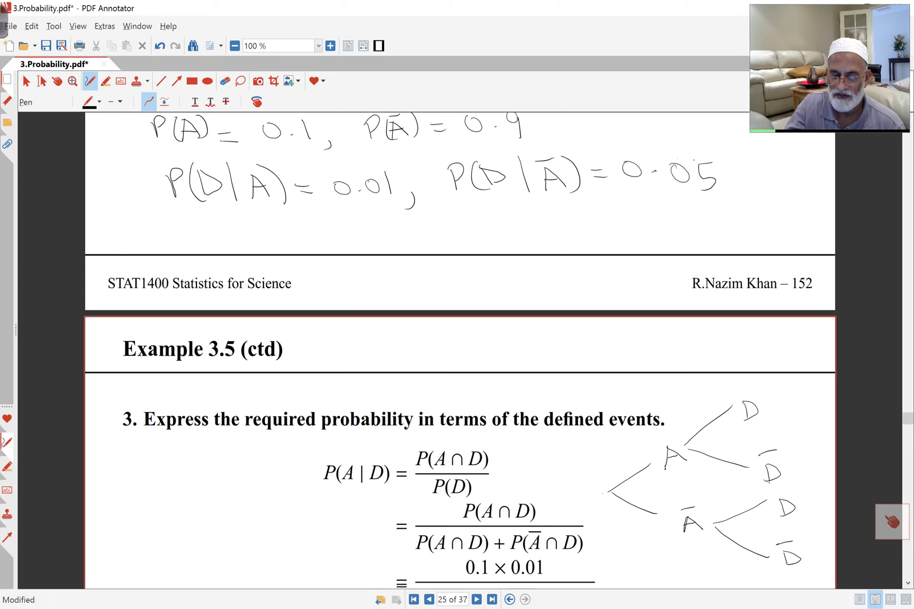
- Label the A branch 0.1 and start the 0.9 label on the Ā branch
drag(602, 470, 611, 472)
drag(609, 468, 606, 470)
mouse_move(609, 522)
mouse_down()
mouse_move(606, 533)
mouse_move(611, 522)
mouse_move(645, 539)
mouse_up()
click(625, 529)
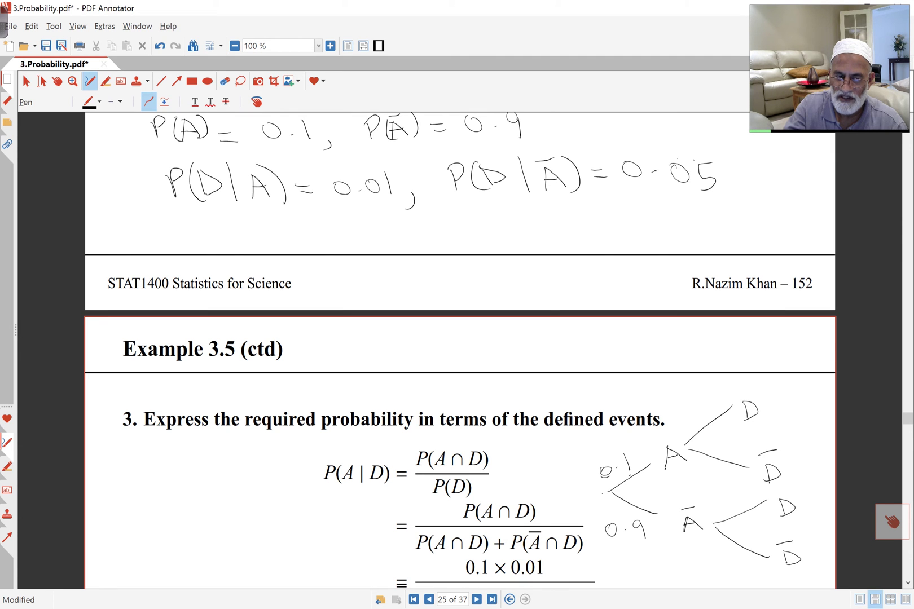
- Write 0.1 and 0.9 on A's D/D̄ branches, and 0.05 and 0.95 on Ā's
mouse_move(693, 405)
mouse_down()
mouse_move(711, 391)
mouse_move(710, 410)
mouse_up()
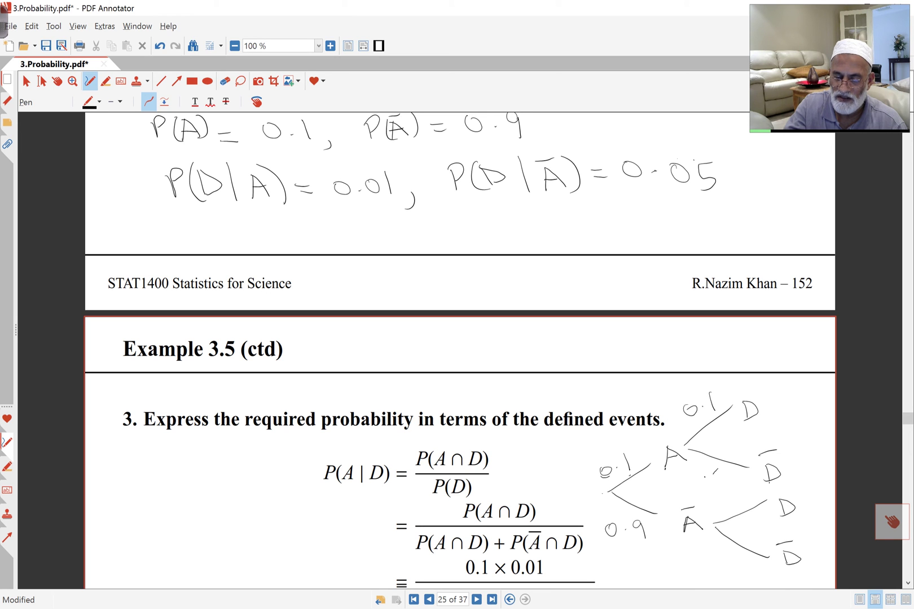
drag(716, 473, 739, 486)
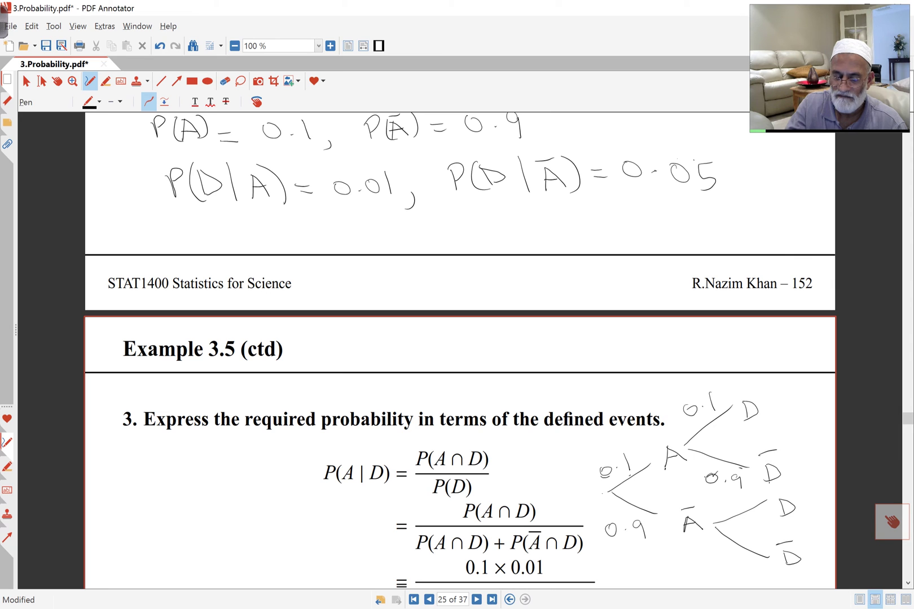
mouse_move(723, 506)
mouse_down()
mouse_move(739, 508)
mouse_move(740, 499)
mouse_move(758, 507)
mouse_up()
mouse_move(708, 555)
mouse_down()
mouse_move(728, 555)
mouse_move(746, 571)
mouse_up()
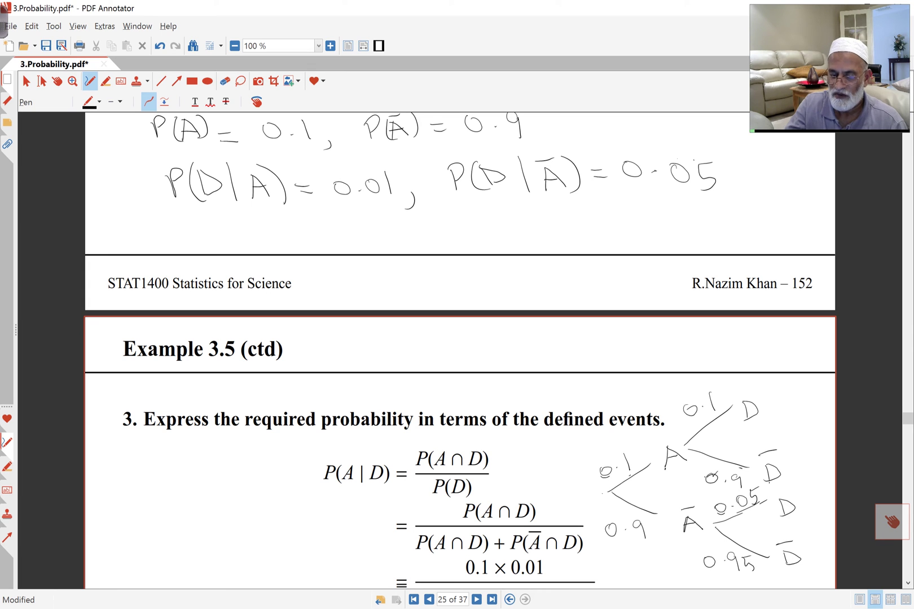
scroll(460, 351, down, 3)
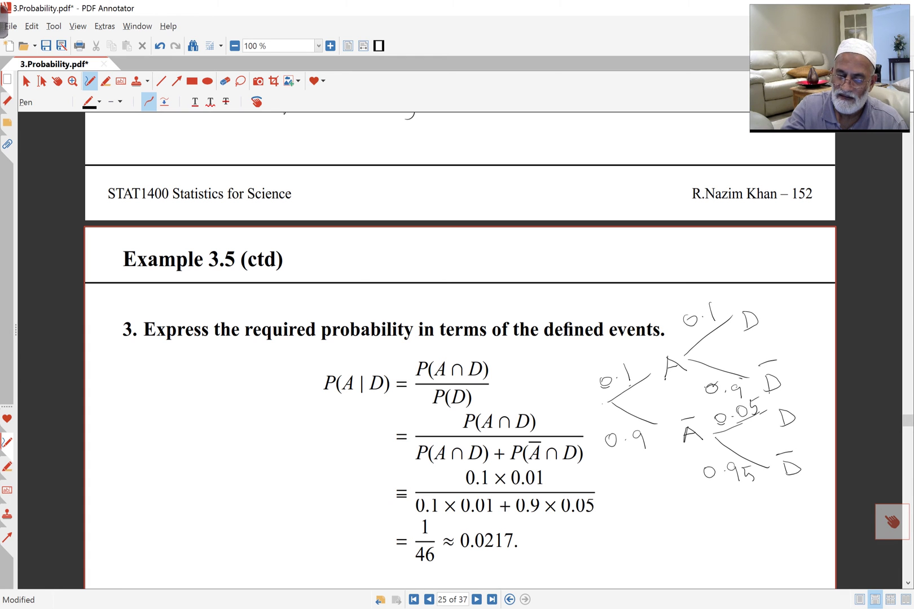
- Draw arrows to the 0.1 label and the A-to-D branch, naming them P(A) and P(D|A)
mouse_move(552, 266)
mouse_down()
mouse_move(612, 360)
mouse_move(621, 336)
mouse_up()
mouse_move(494, 259)
mouse_down()
mouse_move(495, 279)
mouse_move(495, 269)
mouse_move(523, 272)
mouse_move(534, 259)
mouse_move(538, 275)
mouse_move(510, 282)
mouse_up()
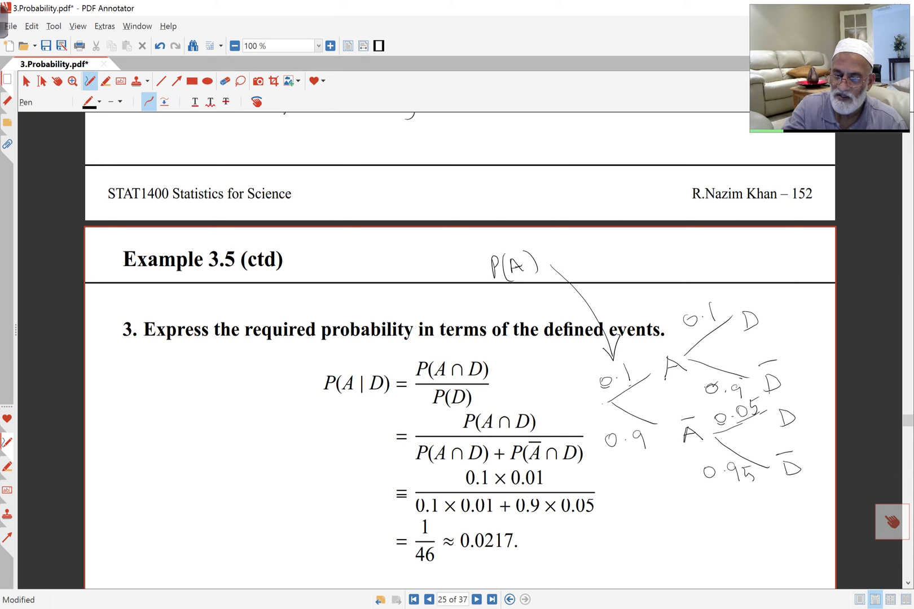
mouse_move(656, 262)
mouse_down()
mouse_move(694, 295)
mouse_move(696, 281)
mouse_up()
mouse_move(609, 254)
mouse_down()
mouse_move(631, 279)
mouse_move(658, 264)
mouse_move(660, 278)
mouse_move(685, 271)
mouse_up()
mouse_move(665, 265)
mouse_down()
mouse_move(683, 274)
mouse_move(682, 244)
mouse_move(695, 276)
mouse_up()
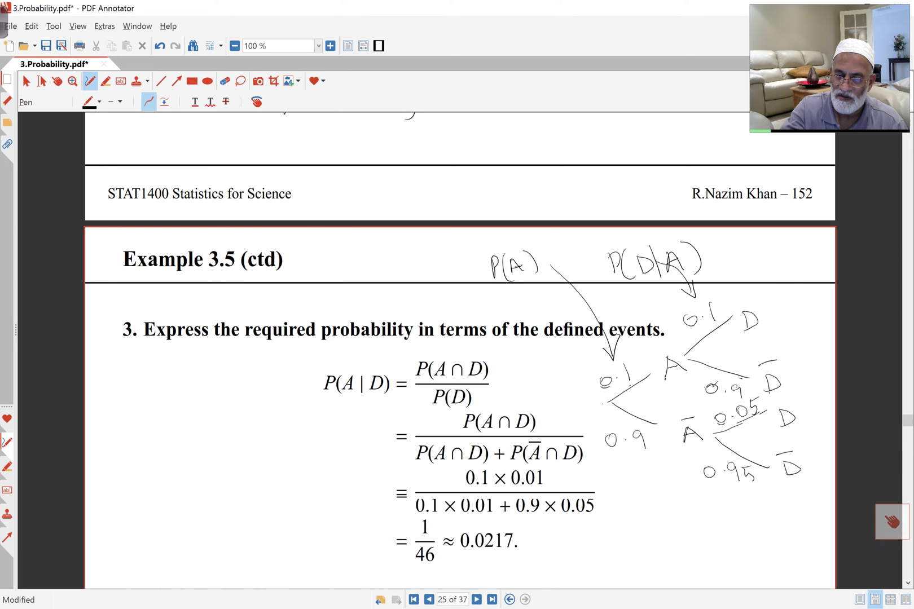
drag(613, 270, 622, 282)
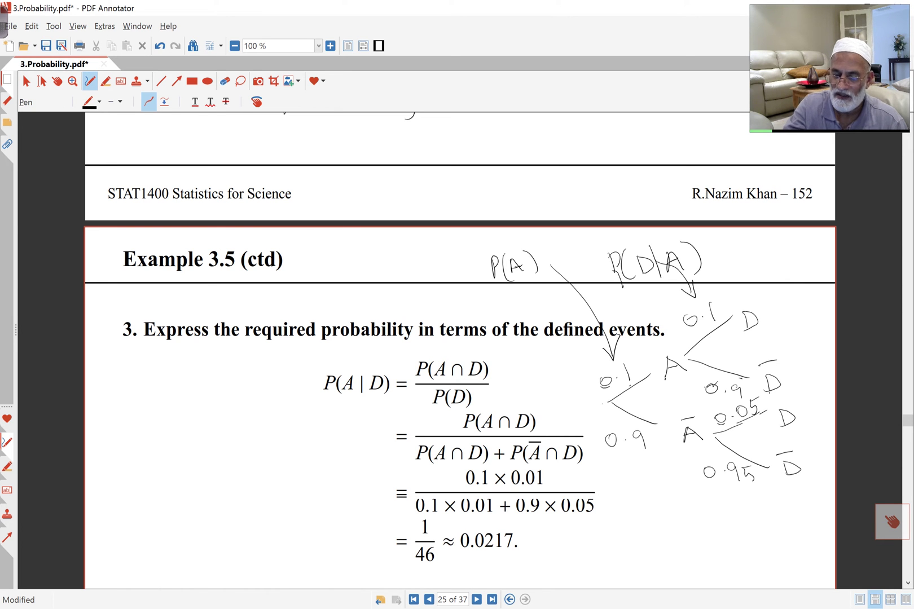
- Draw arrows to the 0.9 and 0.95 labels, naming them P(Ā) and P(D̄|Ā)
drag(631, 525, 654, 451)
mouse_move(603, 541)
mouse_down()
mouse_move(625, 556)
mouse_move(630, 543)
mouse_move(633, 554)
mouse_move(634, 531)
mouse_up()
drag(641, 528, 644, 556)
drag(621, 540, 618, 554)
mouse_move(729, 550)
mouse_down()
mouse_move(760, 492)
mouse_move(761, 509)
mouse_up()
mouse_move(689, 562)
mouse_down()
mouse_move(696, 543)
mouse_move(691, 554)
mouse_up()
drag(709, 536, 709, 563)
mouse_move(718, 546)
mouse_down()
mouse_move(719, 561)
mouse_move(727, 540)
mouse_move(738, 556)
mouse_move(755, 540)
mouse_move(767, 553)
mouse_up()
mouse_move(748, 551)
mouse_down()
mouse_move(760, 533)
mouse_move(767, 557)
mouse_up()
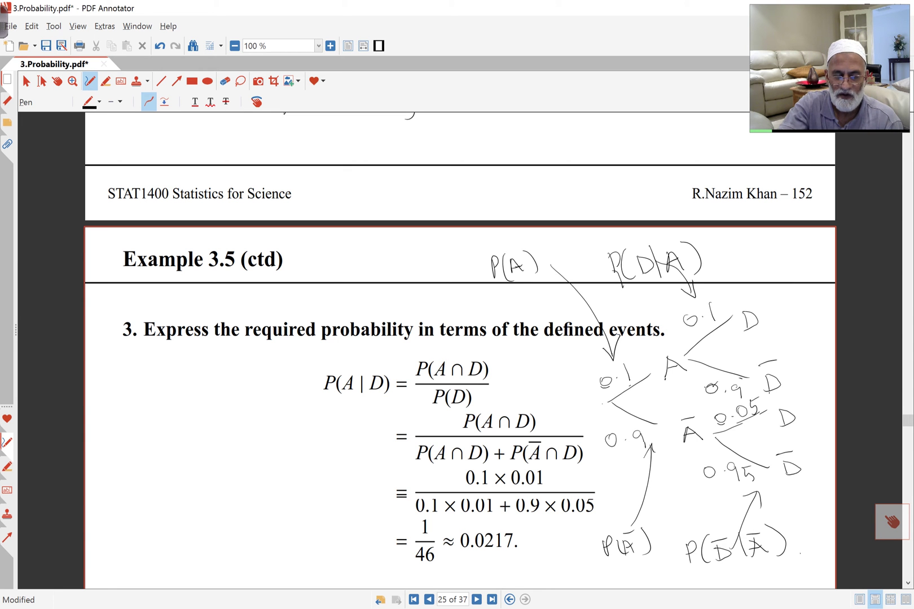
scroll(460, 350, up, 15)
- On page 24, underline 'the probability that an article' and double-underline 'made by Machine A'
scroll(460, 350, up, 5)
scroll(460, 349, down, 8)
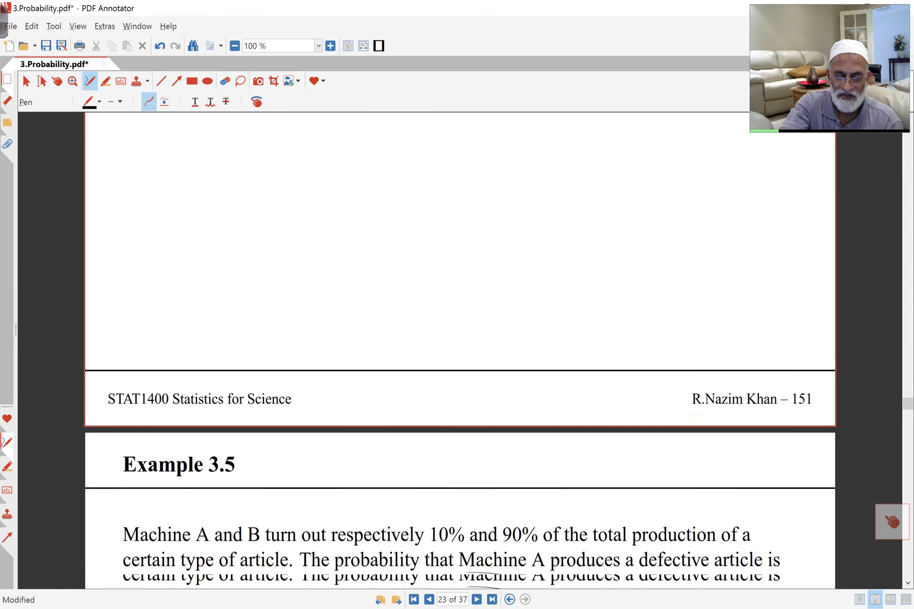
scroll(460, 350, down, 5)
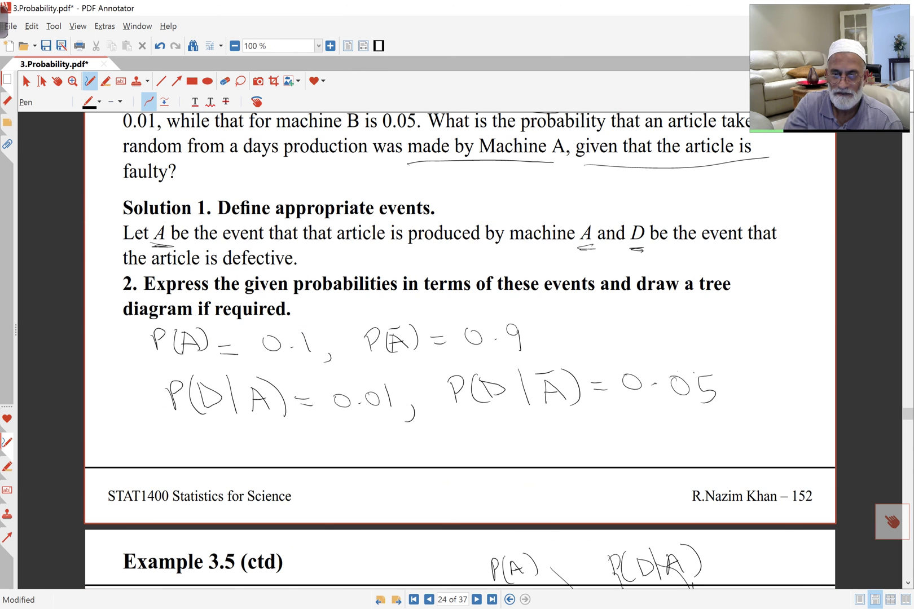
scroll(460, 349, up, 1)
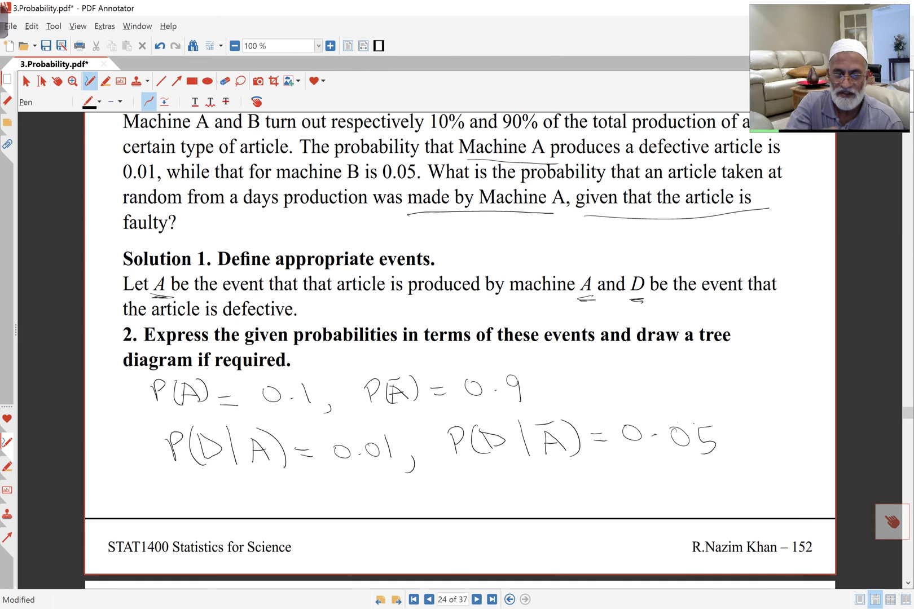
drag(503, 182, 583, 185)
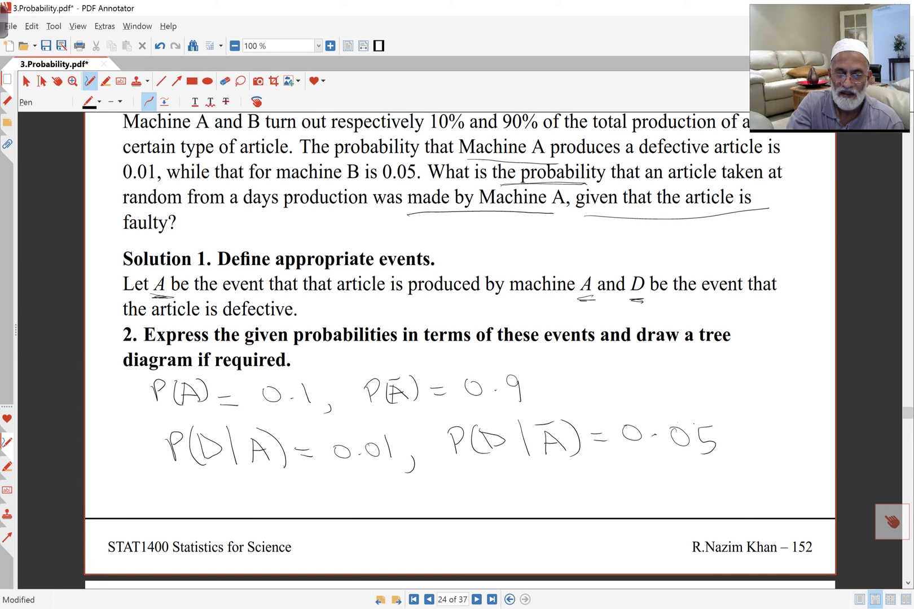
drag(599, 183, 704, 183)
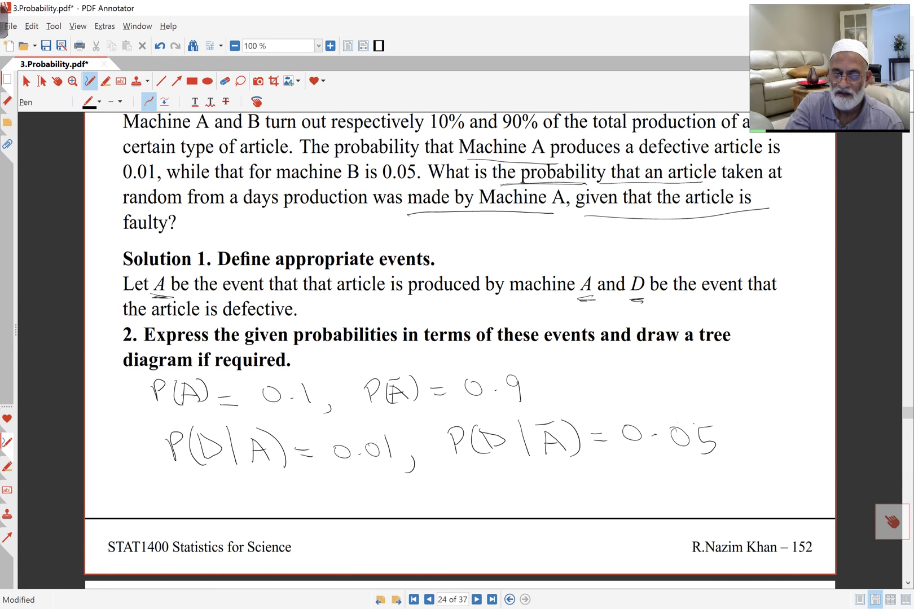
drag(391, 214, 562, 211)
drag(559, 212, 387, 221)
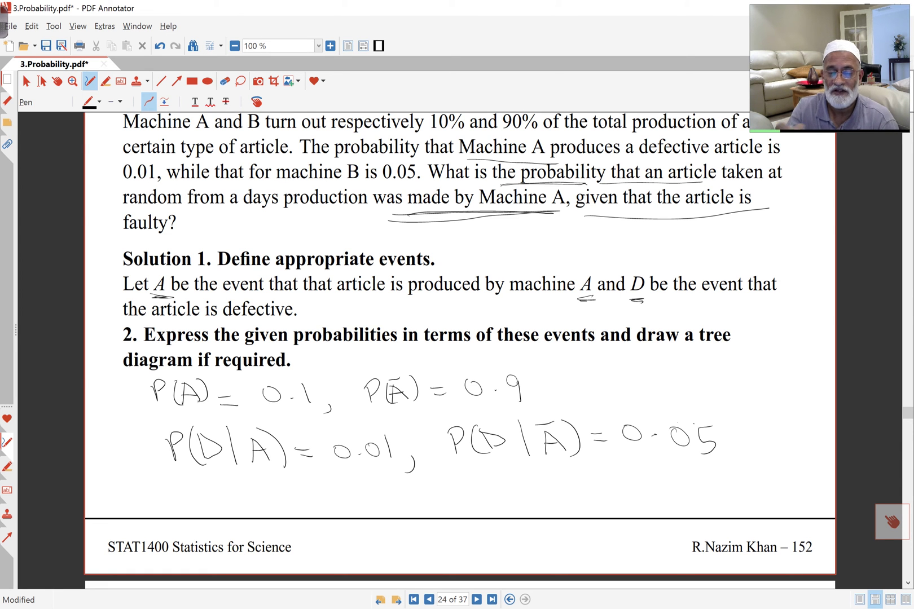
- Extend the underlines under 'probability that an article taken' and 'made by Machine A', then return to page 25
drag(529, 183, 736, 187)
drag(394, 217, 736, 213)
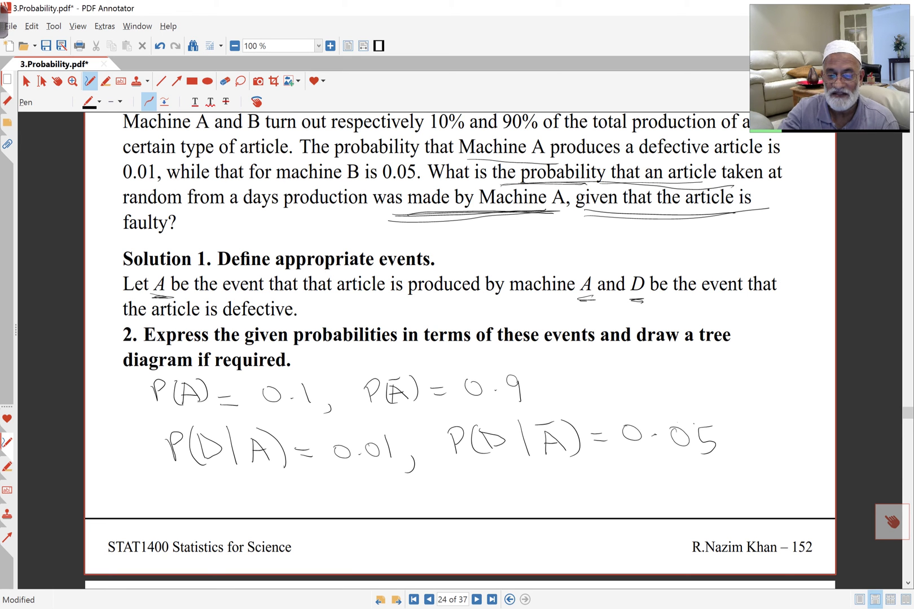
scroll(460, 350, down, 10)
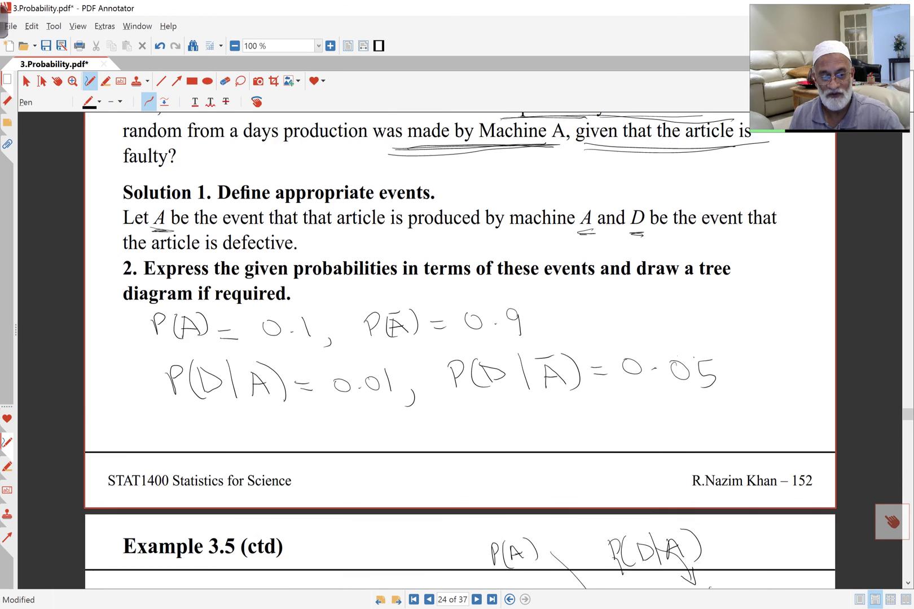
scroll(460, 350, down, 1)
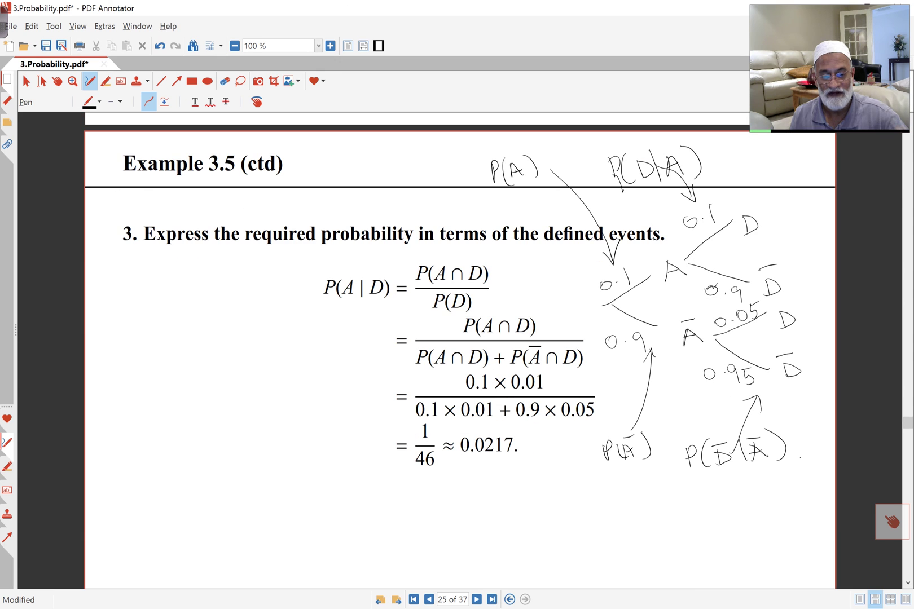